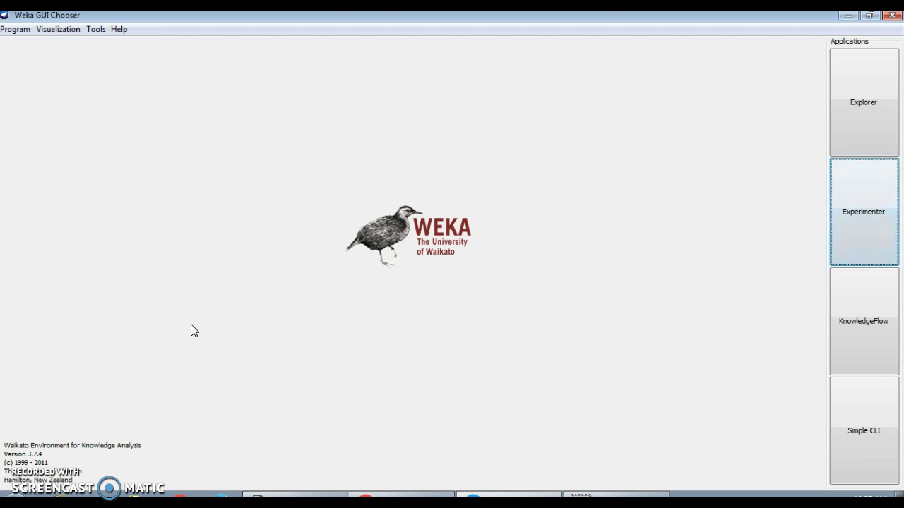
Open Weka Explorer full-screen and load D:\data\iris.arff (150 instances, 5 attributes)
left_click(867, 129)
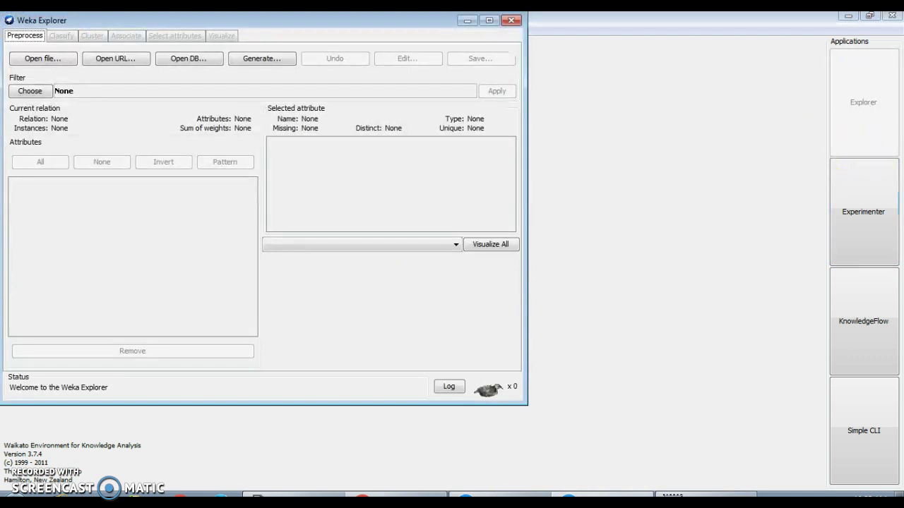
left_click(491, 21)
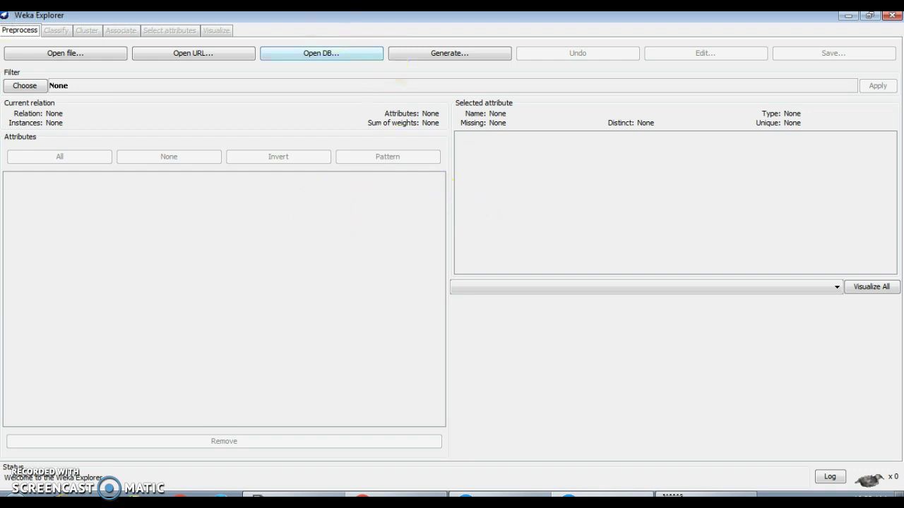
left_click(67, 57)
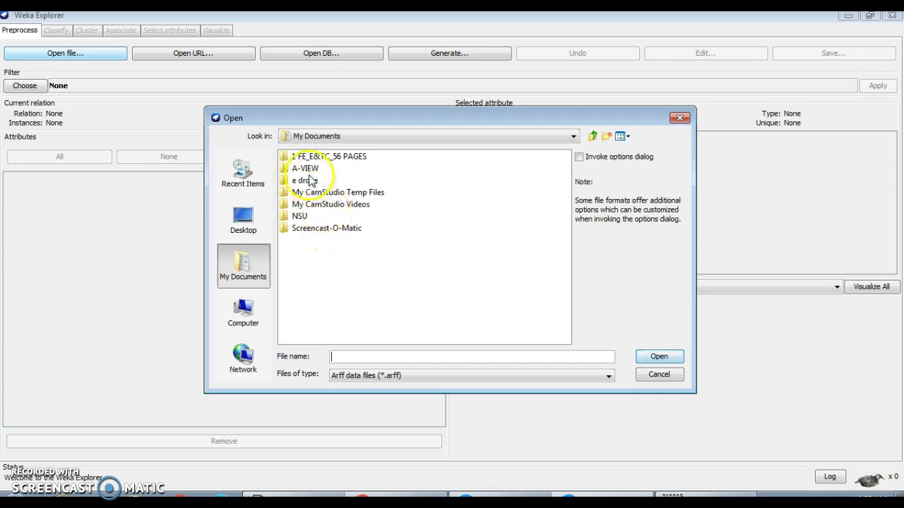
left_click(309, 137)
left_click(314, 164)
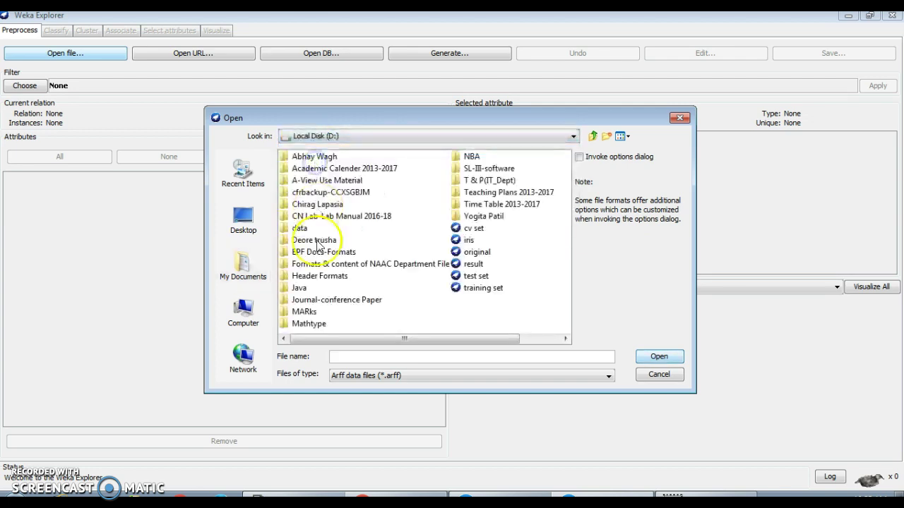
left_click(300, 229)
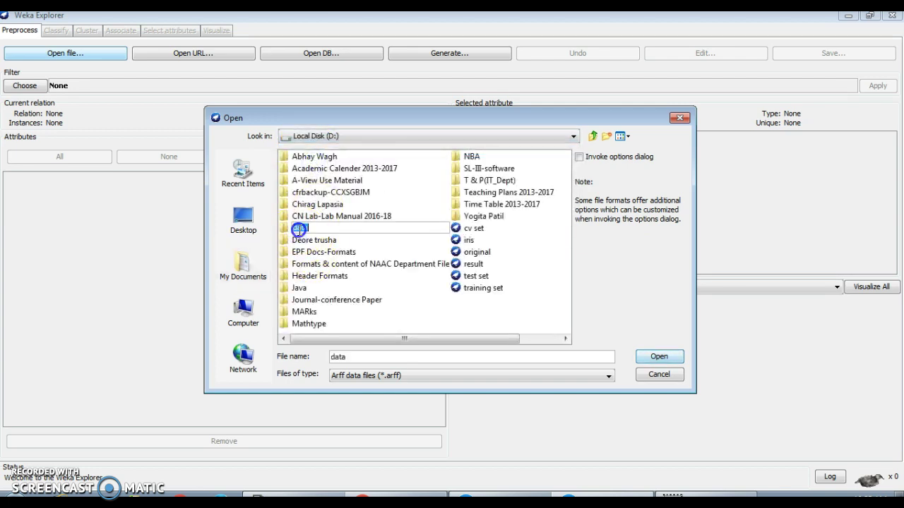
left_click(456, 323)
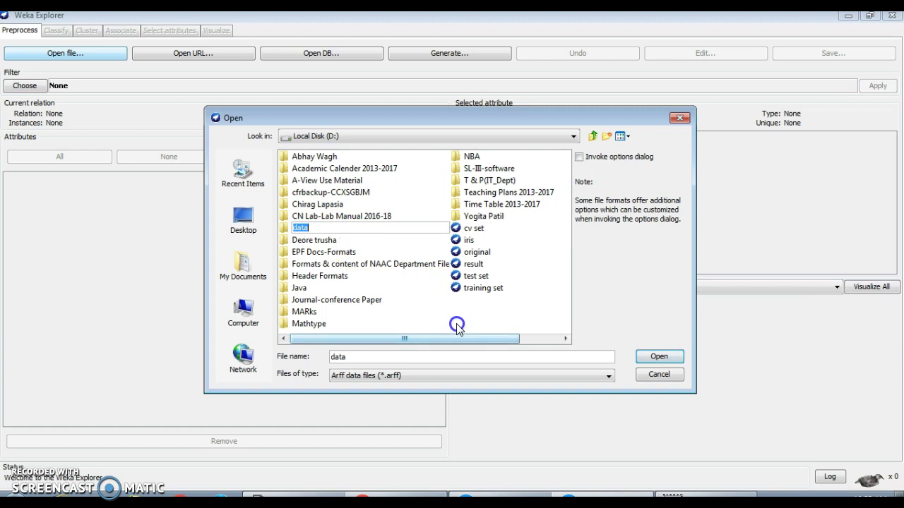
double_click(291, 229)
left_click(297, 229)
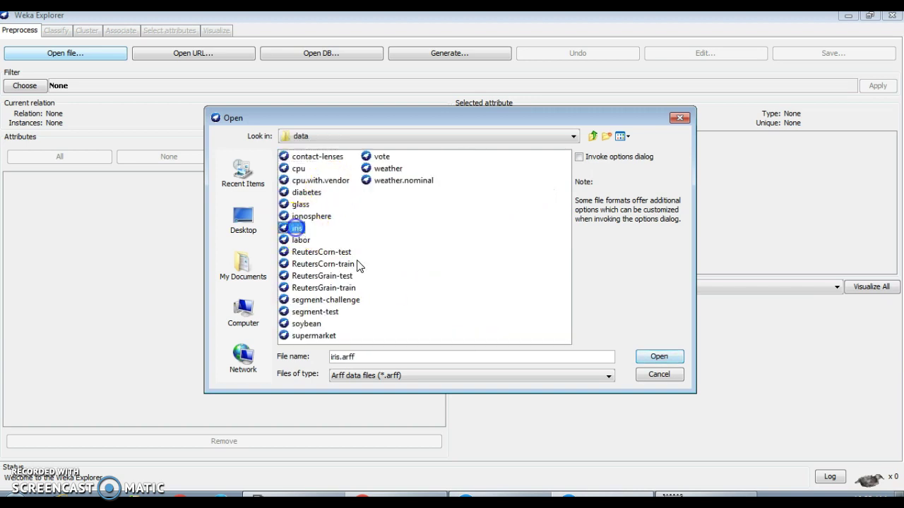
left_click(657, 359)
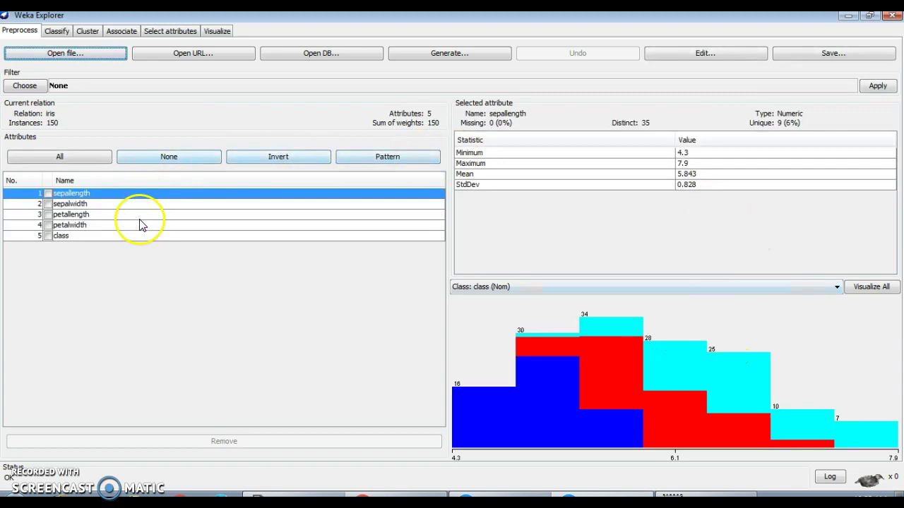
On the Classify tab, pick bayes > NaiveBayes as the classifier
left_click(57, 32)
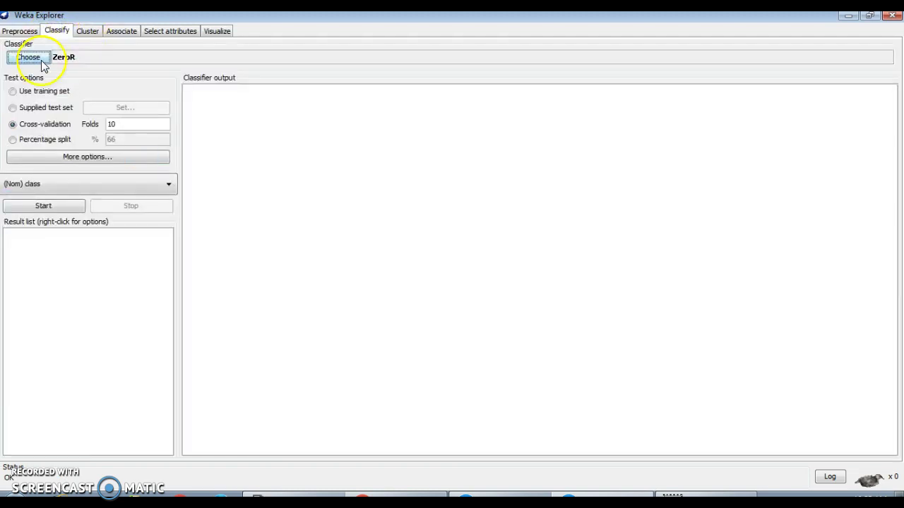
left_click(41, 61)
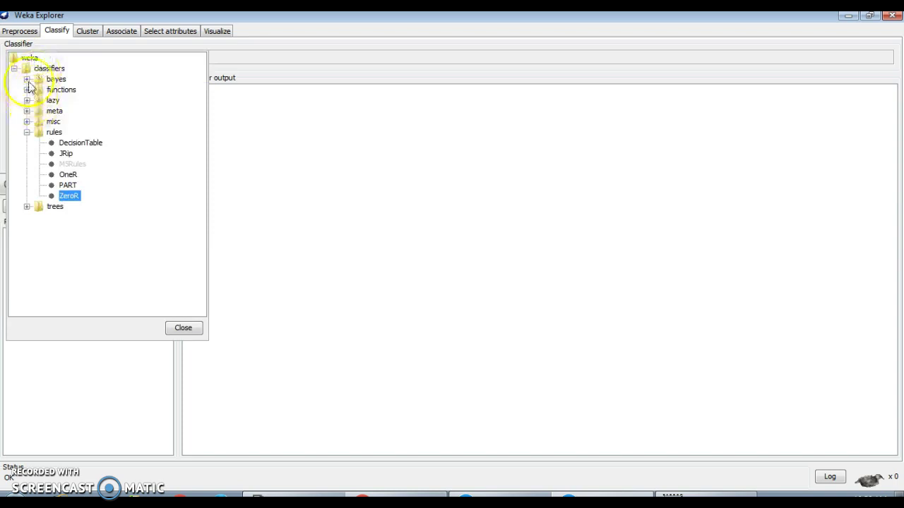
left_click(27, 79)
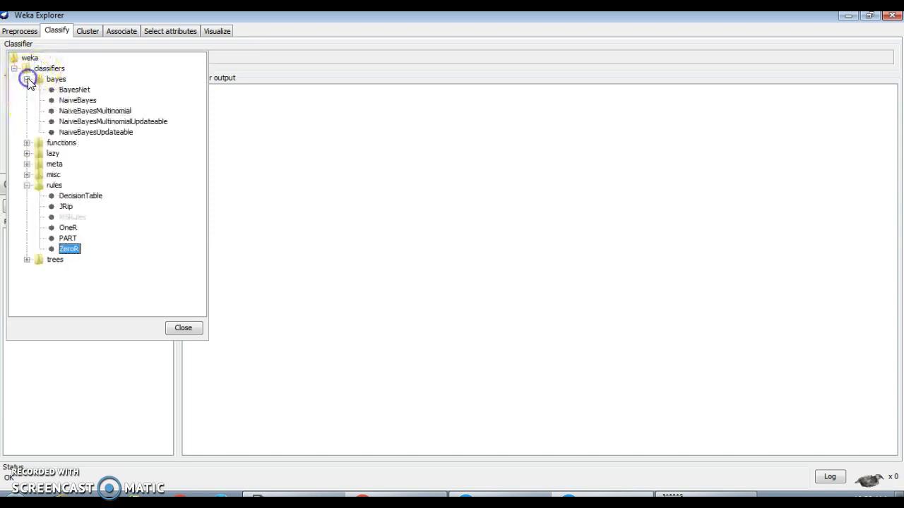
left_click(78, 100)
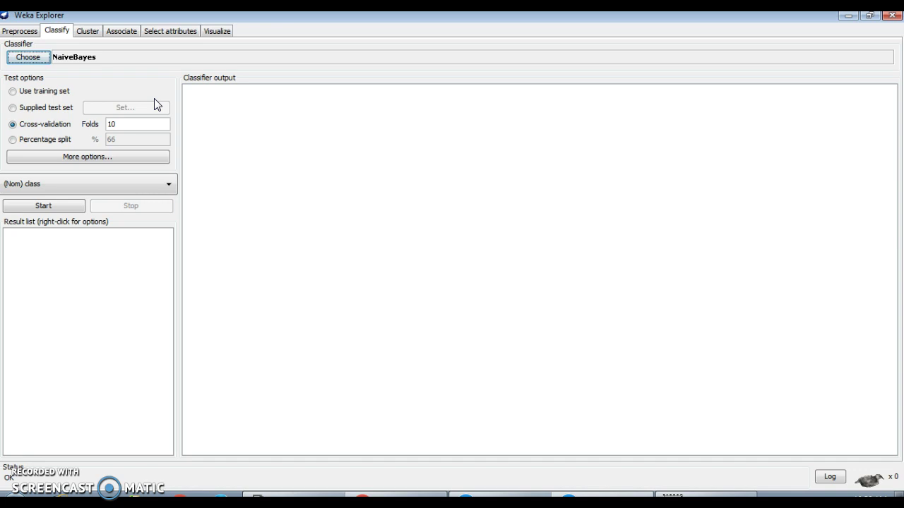
Change evaluation to a 60% percentage split and run NaiveBayes, getting 56 of 60 correct
left_click(47, 144)
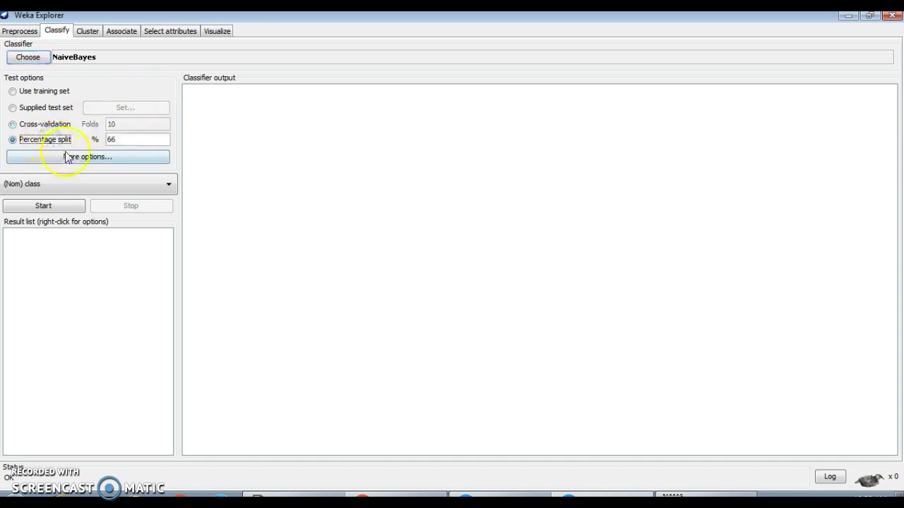
left_click(118, 141)
key("BackSpace")
type("0")
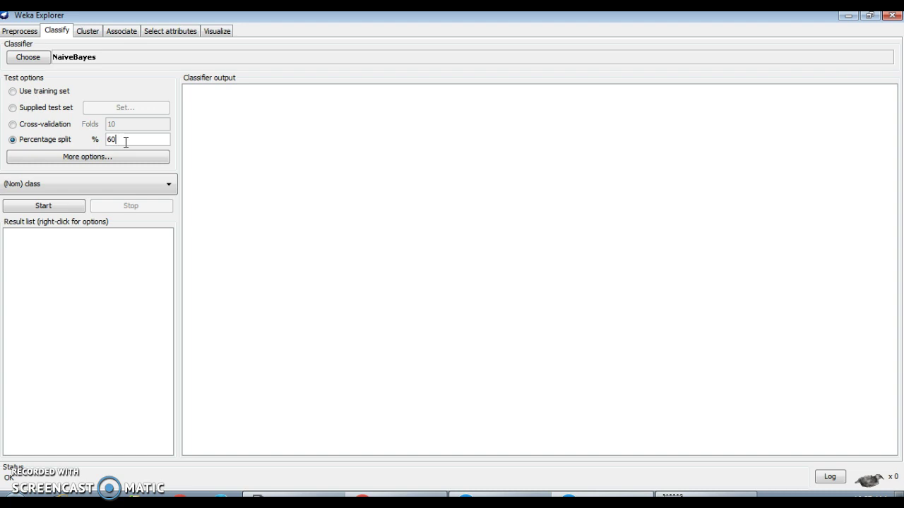
left_click(56, 205)
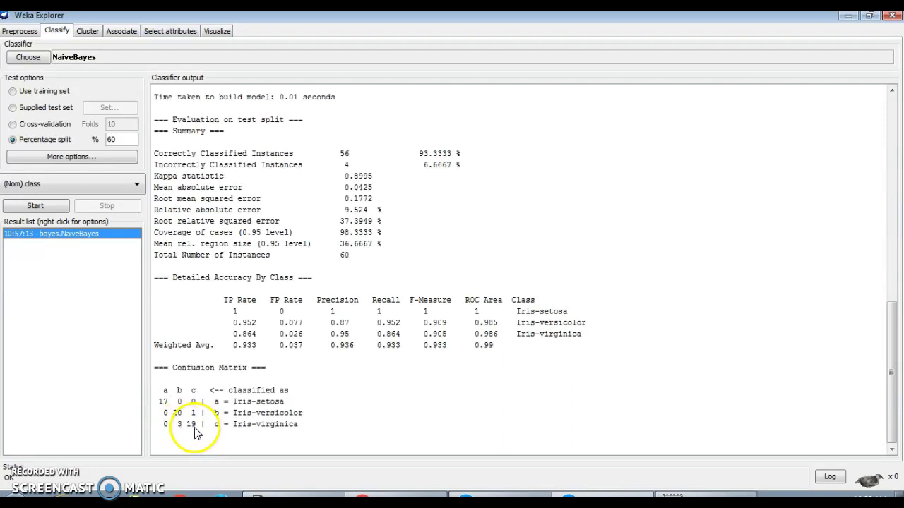
Open the NaiveBayes classifier-errors plot full-screen with jitter increased
right_click(57, 237)
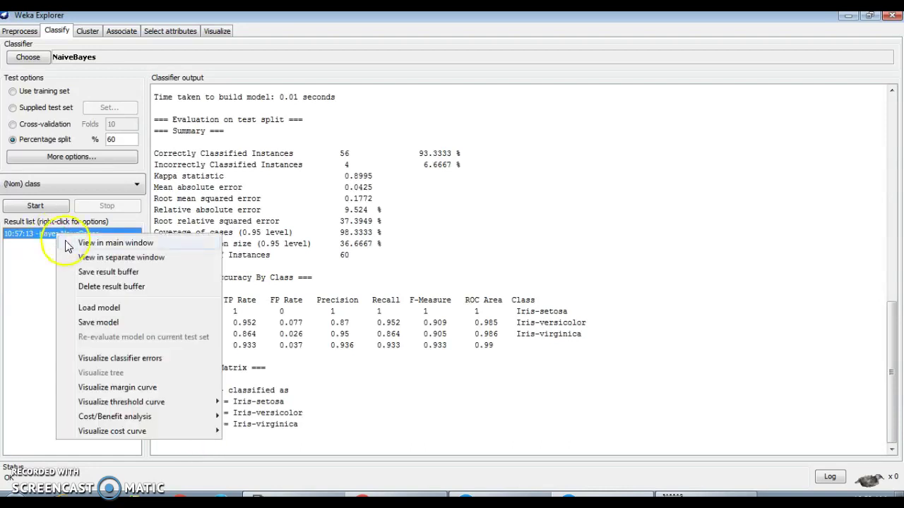
left_click(110, 362)
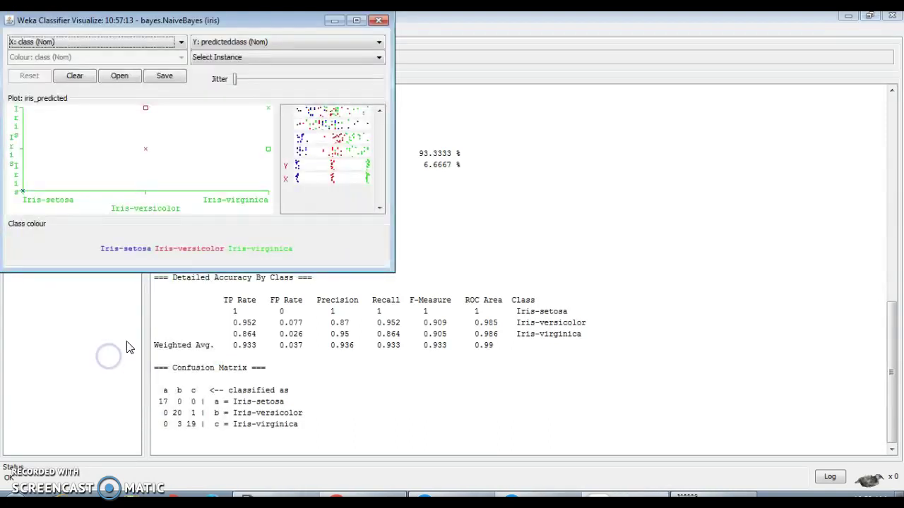
left_click(357, 23)
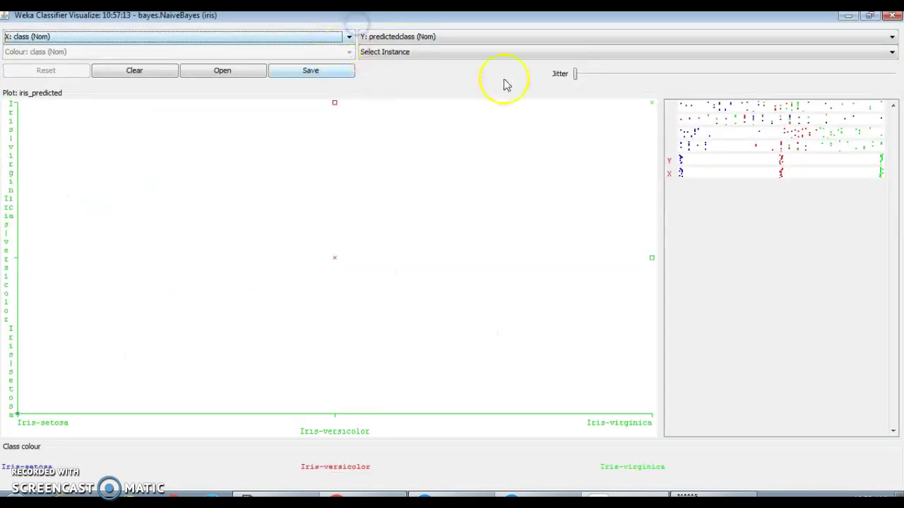
left_click_drag(575, 74, 690, 75)
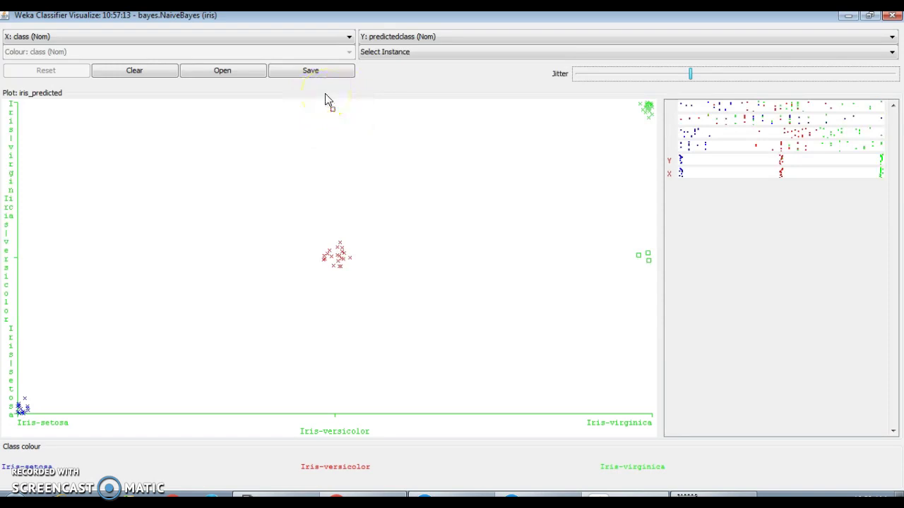
Show details of misclassified instance 10, a versicolor predicted as virginica
left_click(333, 109)
left_click(334, 112)
left_click(334, 111)
left_click(333, 112)
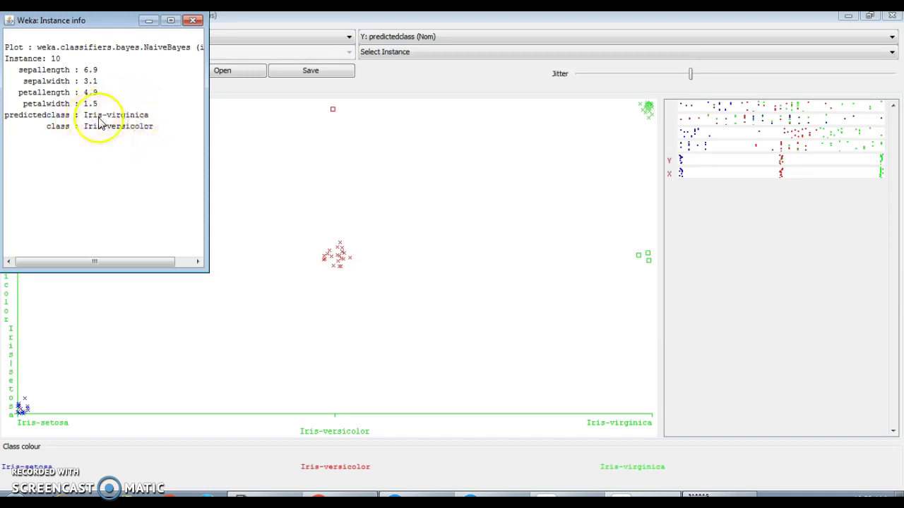
Close instance 10's details and return to the prediction-versus-class plot via the NaiveBayes output
left_click(196, 23)
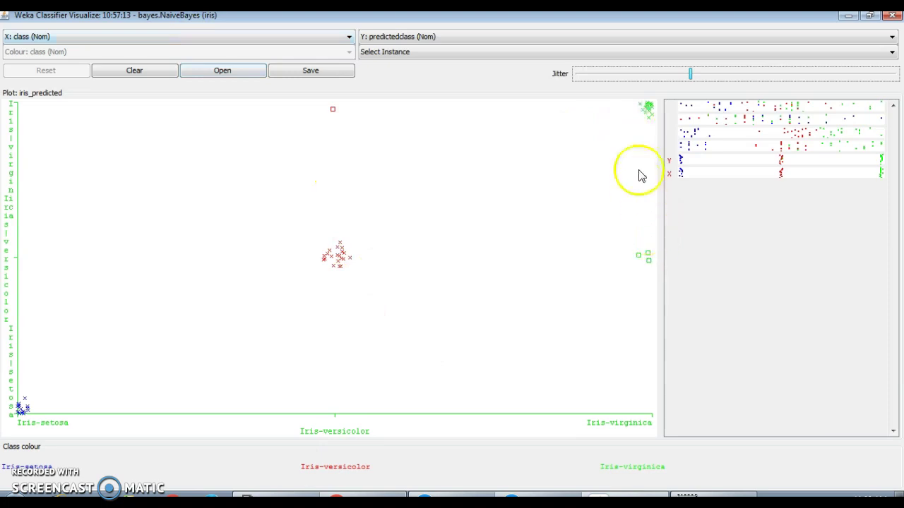
left_click(647, 262)
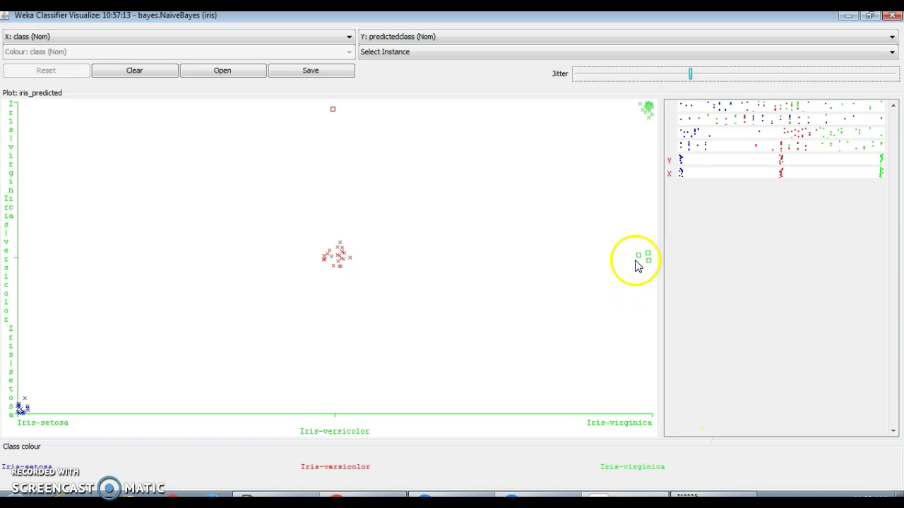
left_click(598, 496)
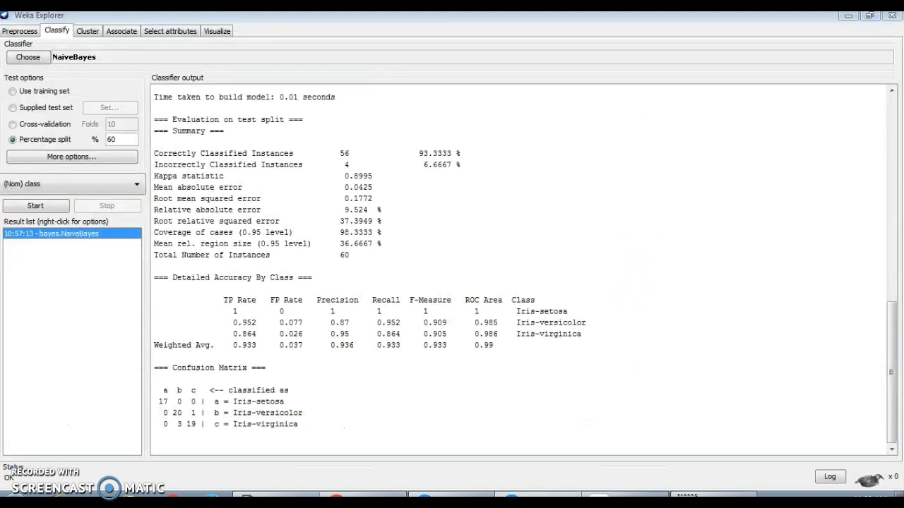
left_click(647, 263)
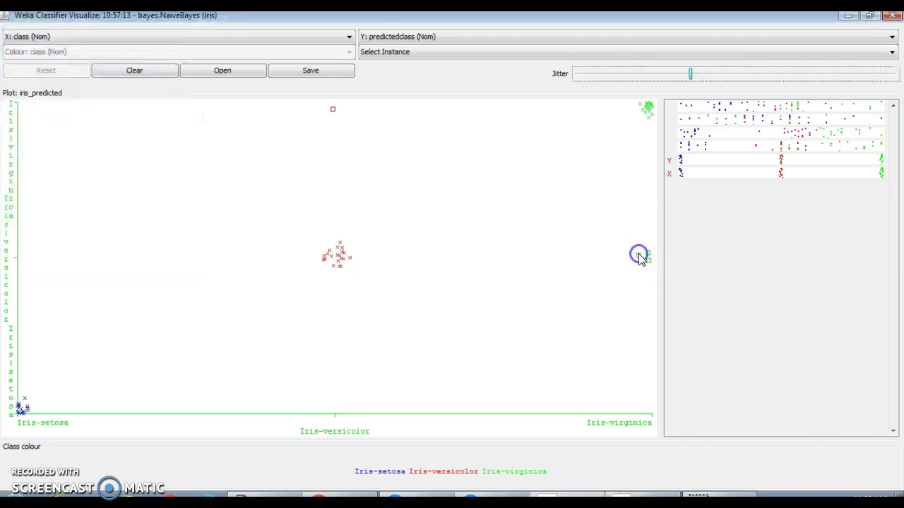
Inspect the details of misclassified virginica instance 2
left_click(639, 257)
left_click(192, 20)
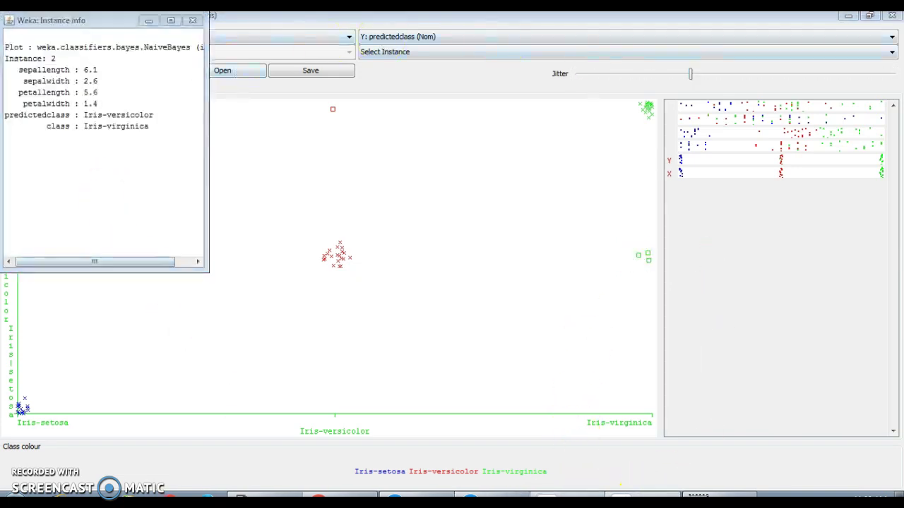
left_click(620, 495)
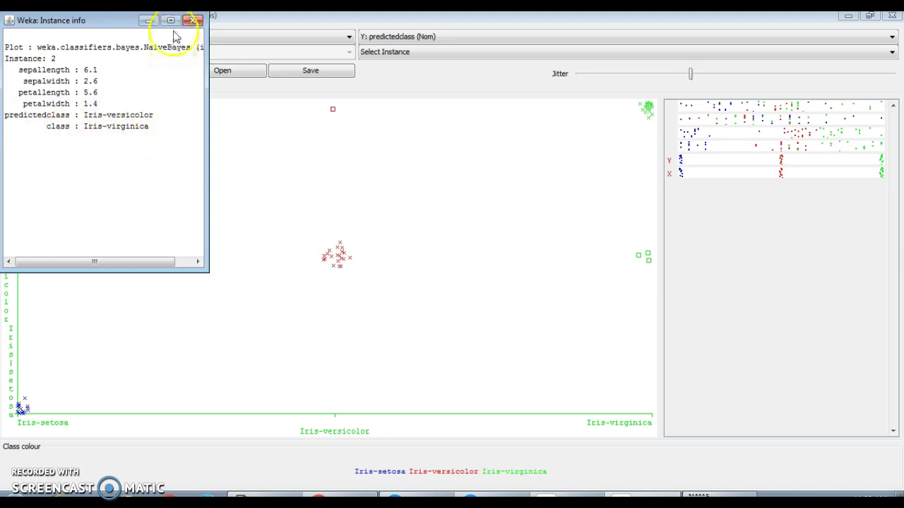
left_click(194, 22)
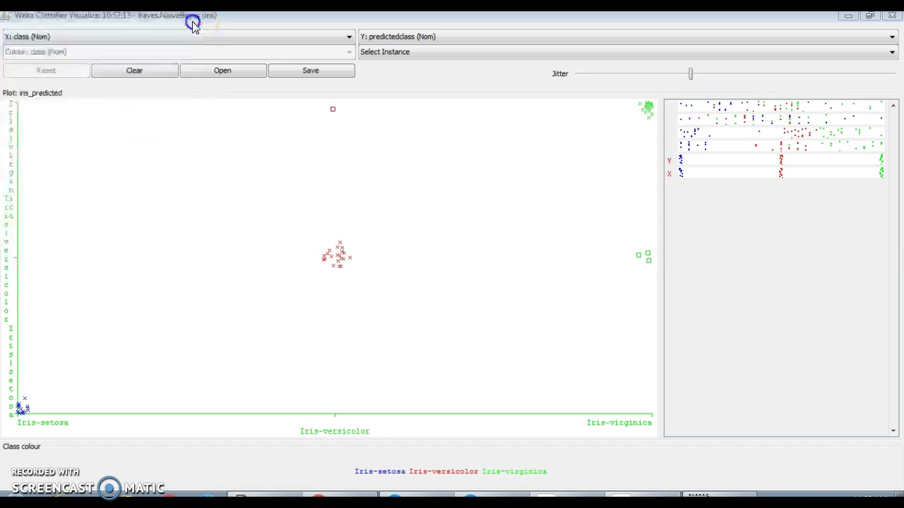
Inspect misclassified instances 25 and 48, then close the error plot
left_click(648, 256)
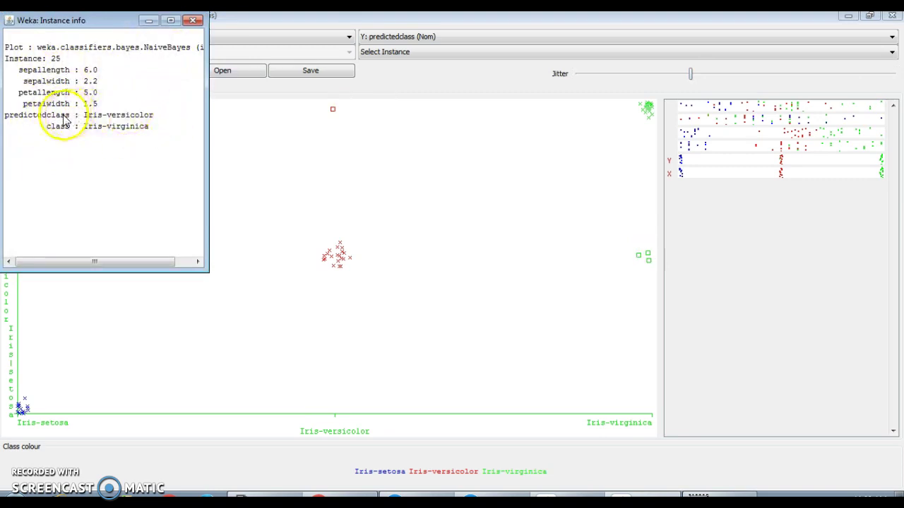
left_click(192, 21)
left_click(649, 260)
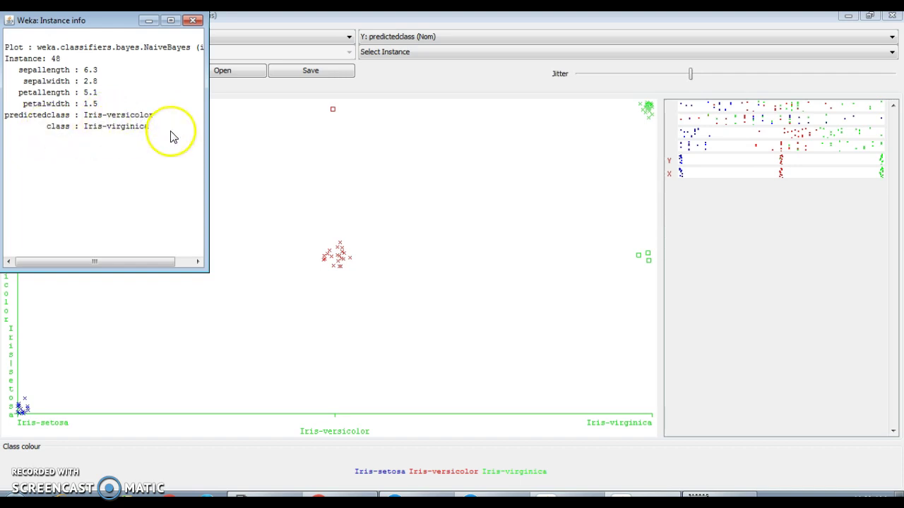
left_click(193, 21)
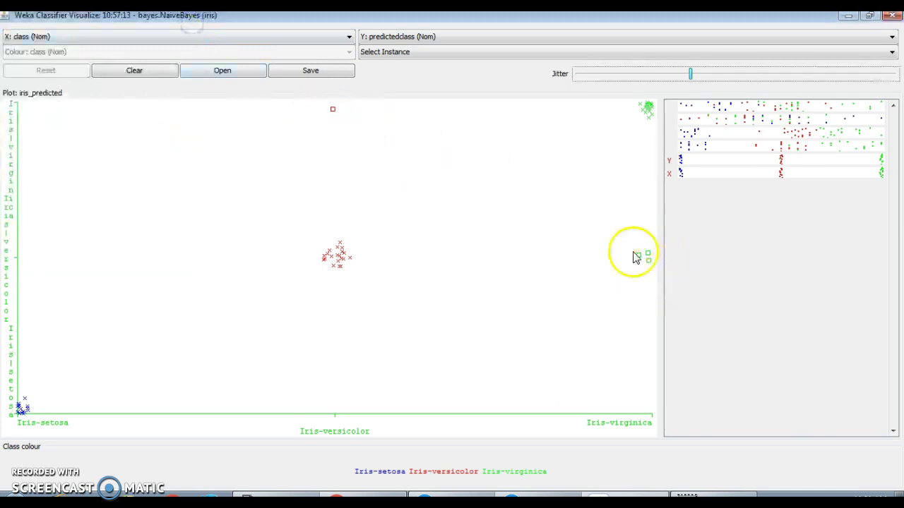
left_click(111, 68)
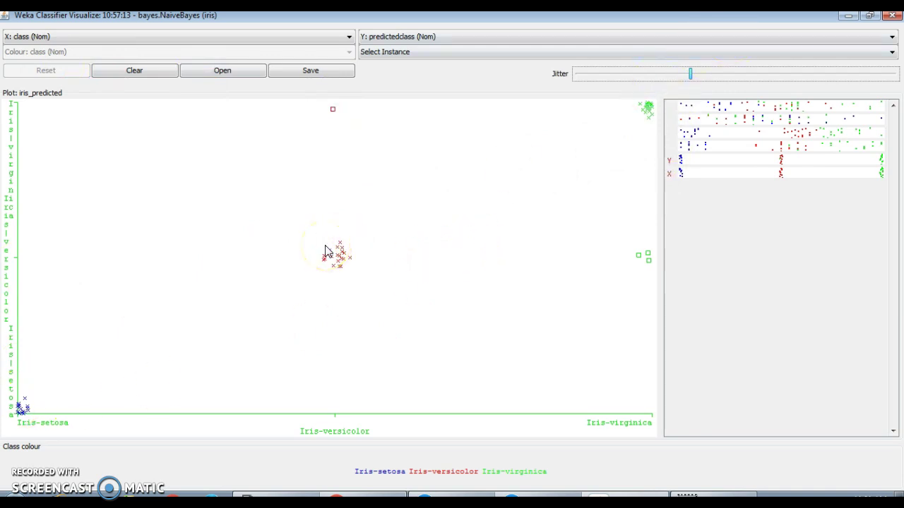
left_click(894, 17)
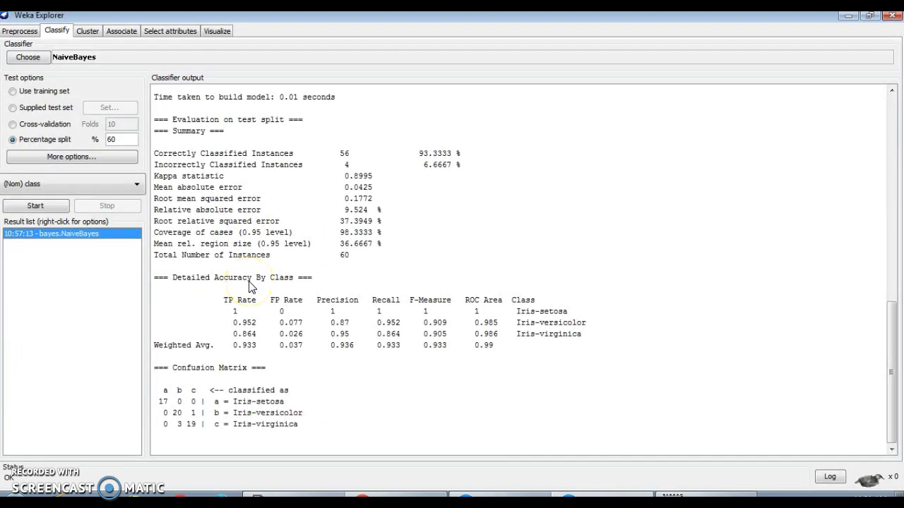
On the Cluster tab, select SimpleKMeans (2 clusters, Euclidean distance) as the clusterer
left_click(91, 32)
left_click(31, 60)
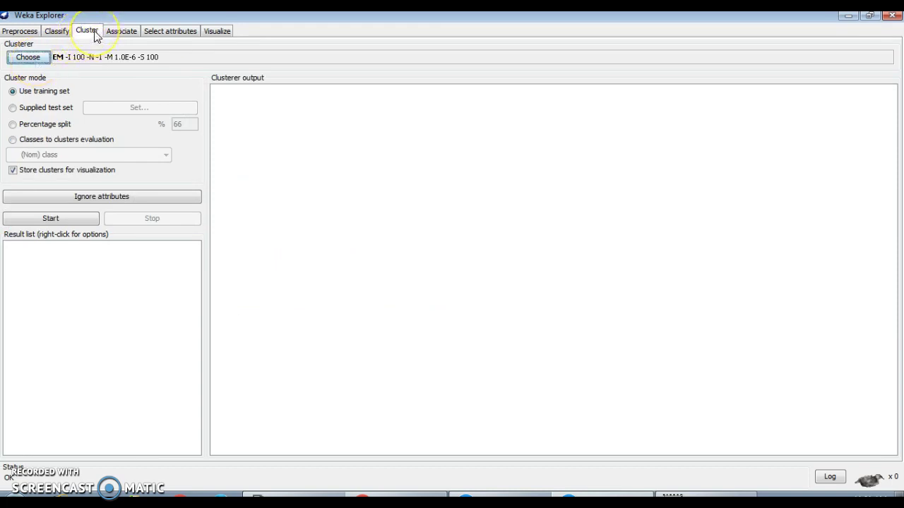
left_click(29, 57)
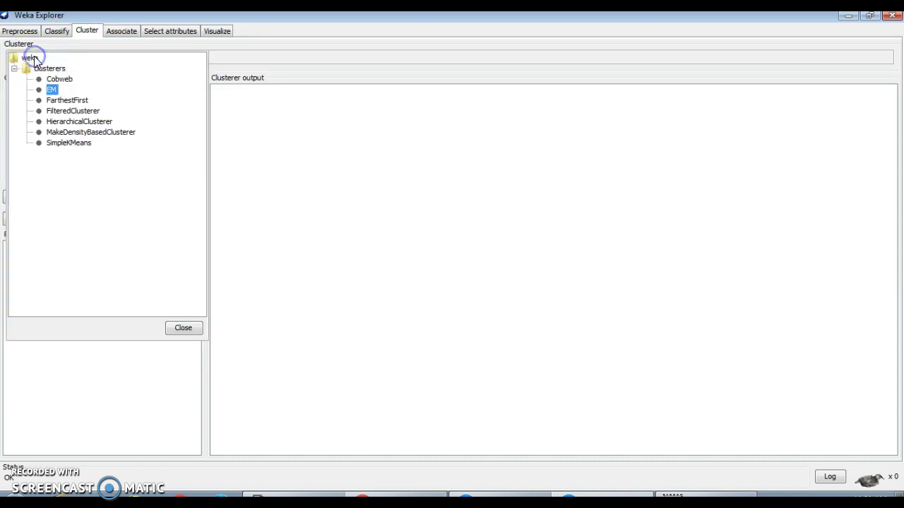
left_click(85, 146)
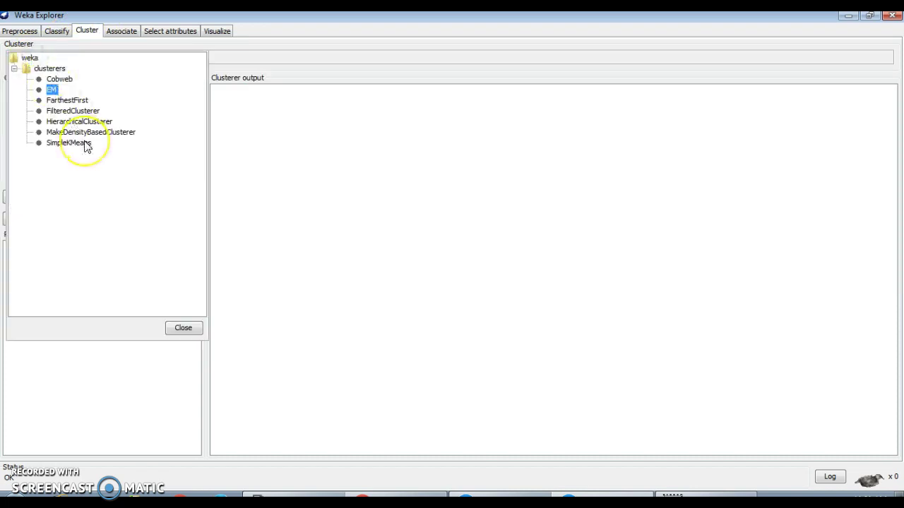
left_click(71, 161)
Run SimpleKMeans: 7 iterations, clusters of 100 and 50 instances, squared error 62.14
left_click(68, 144)
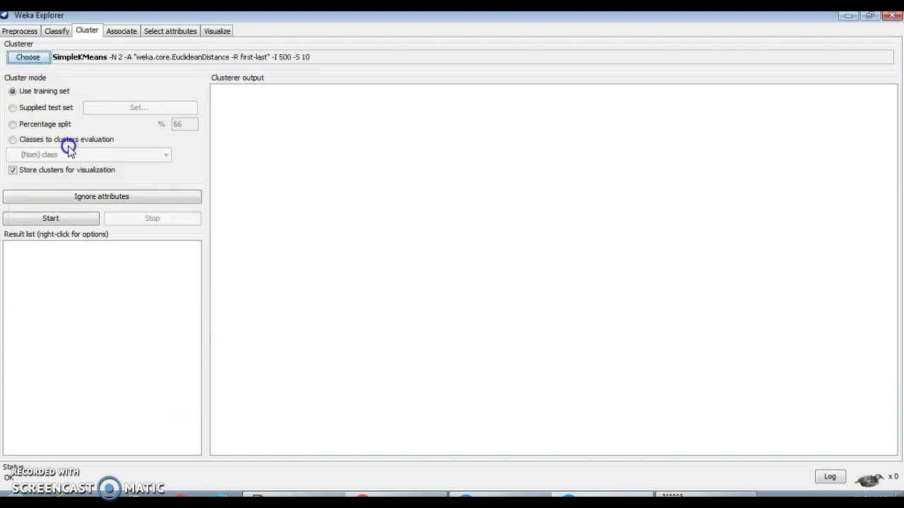
left_click(57, 218)
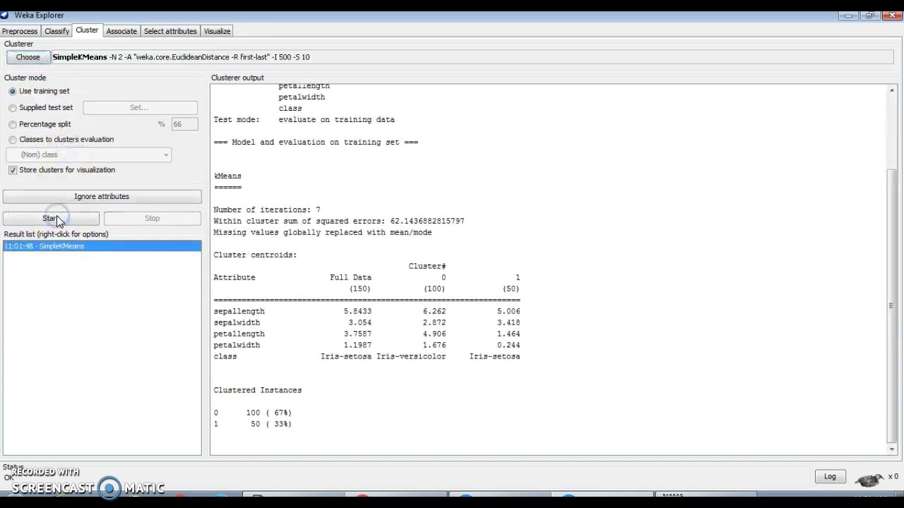
scroll(562, 223, "up", 3)
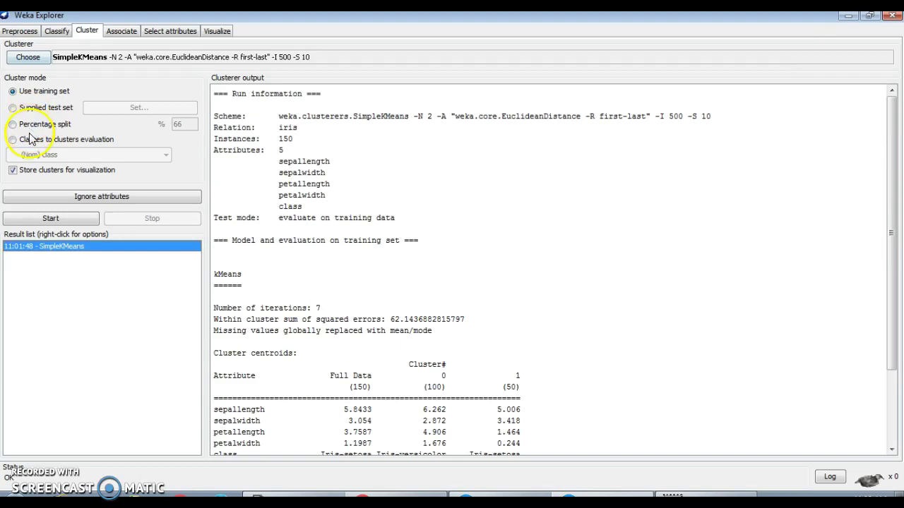
scroll(304, 261, "down", 2)
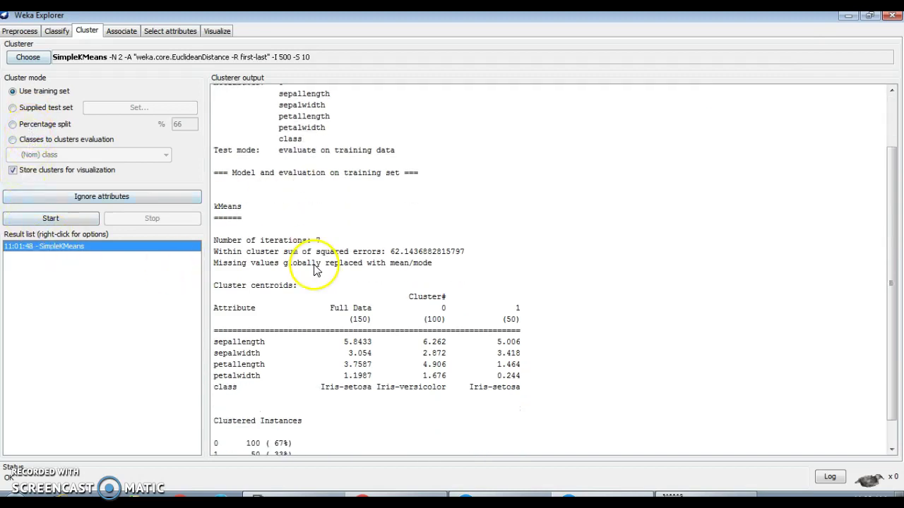
scroll(312, 229, "down", 1)
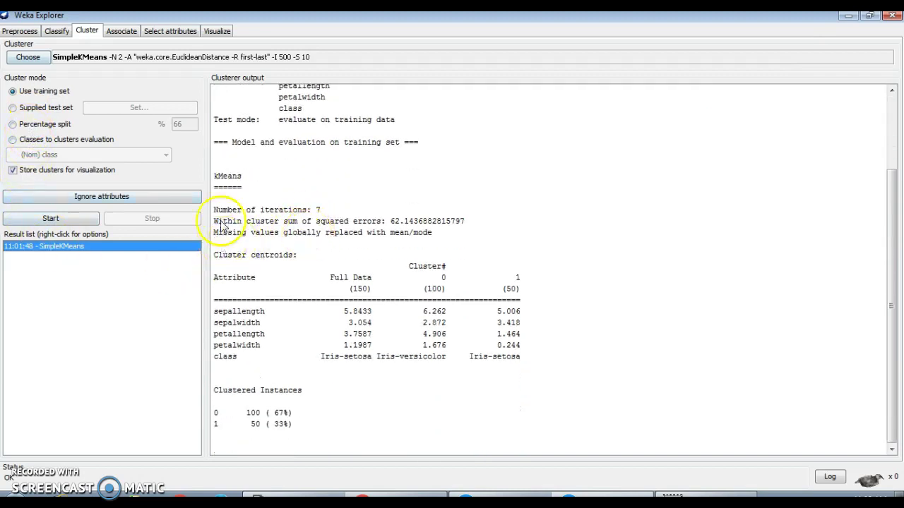